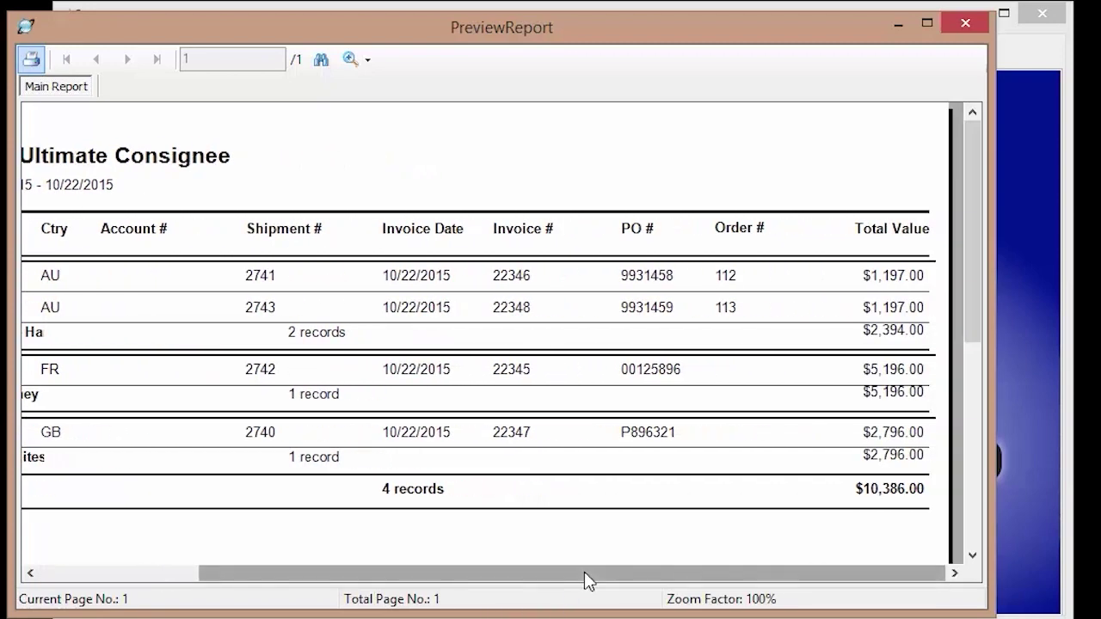
Close the open Ultimate Consignee report and preview the Shipments By Country report for the same date range
click(965, 28)
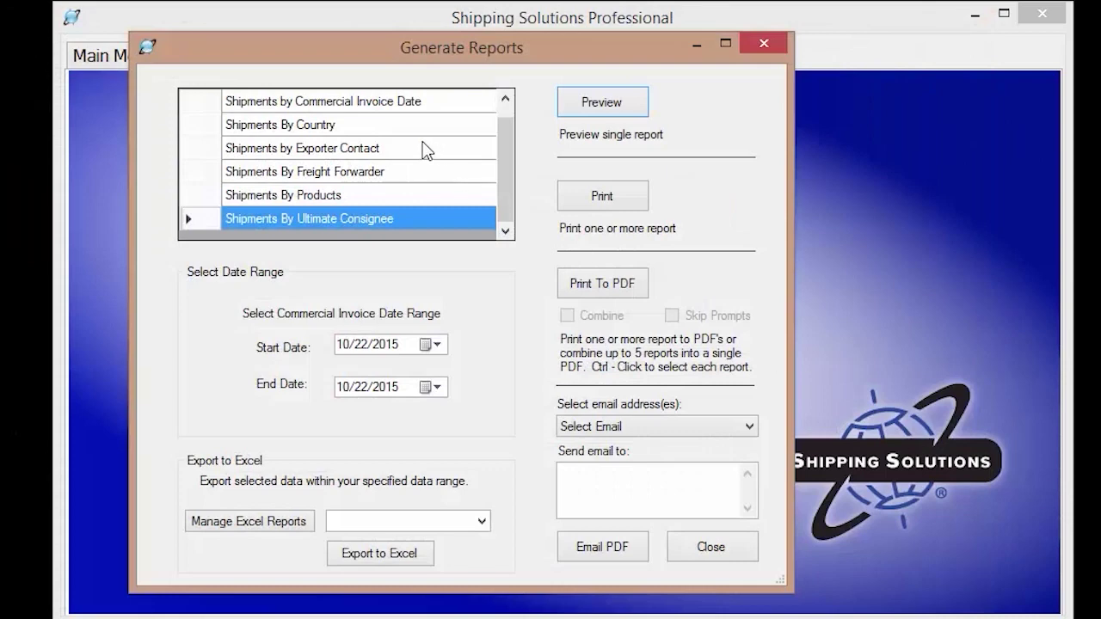
click(346, 127)
click(618, 104)
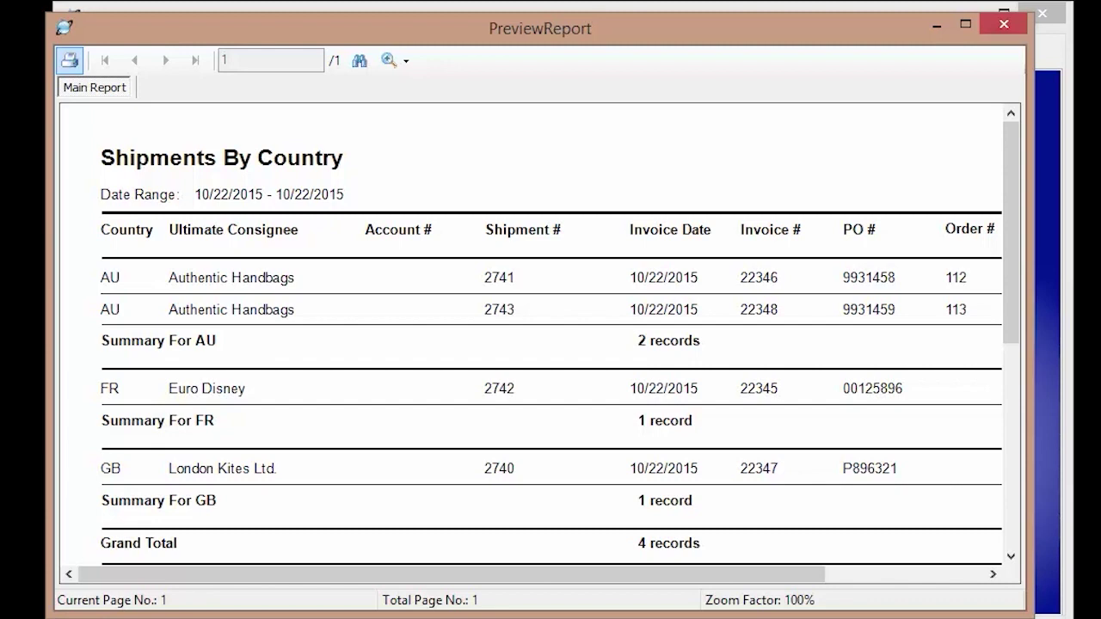
drag(461, 582, 474, 553)
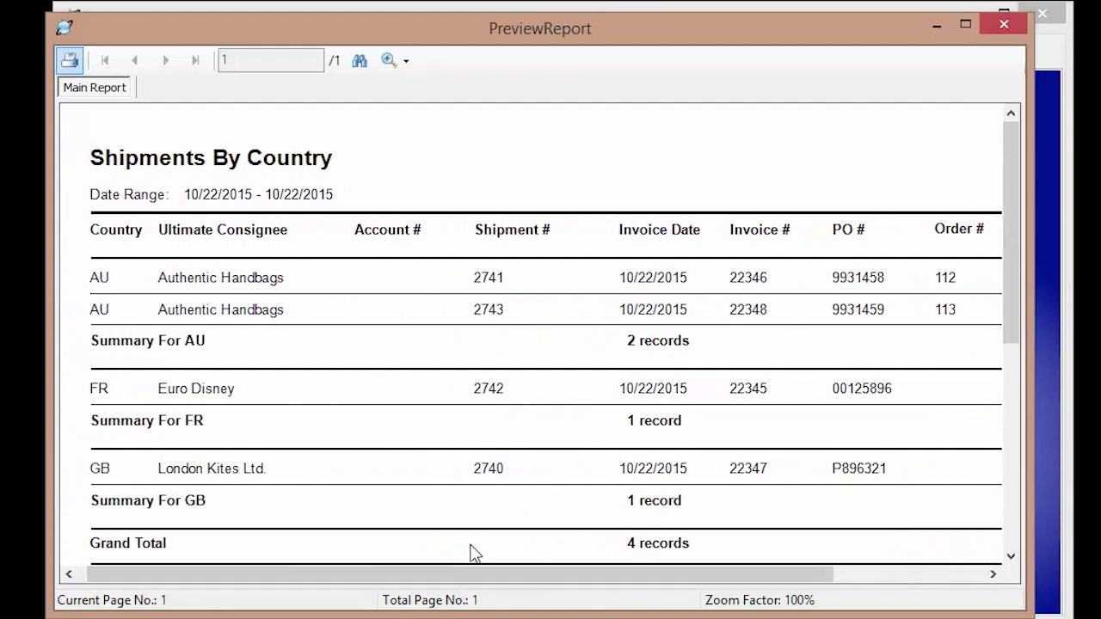
click(1006, 25)
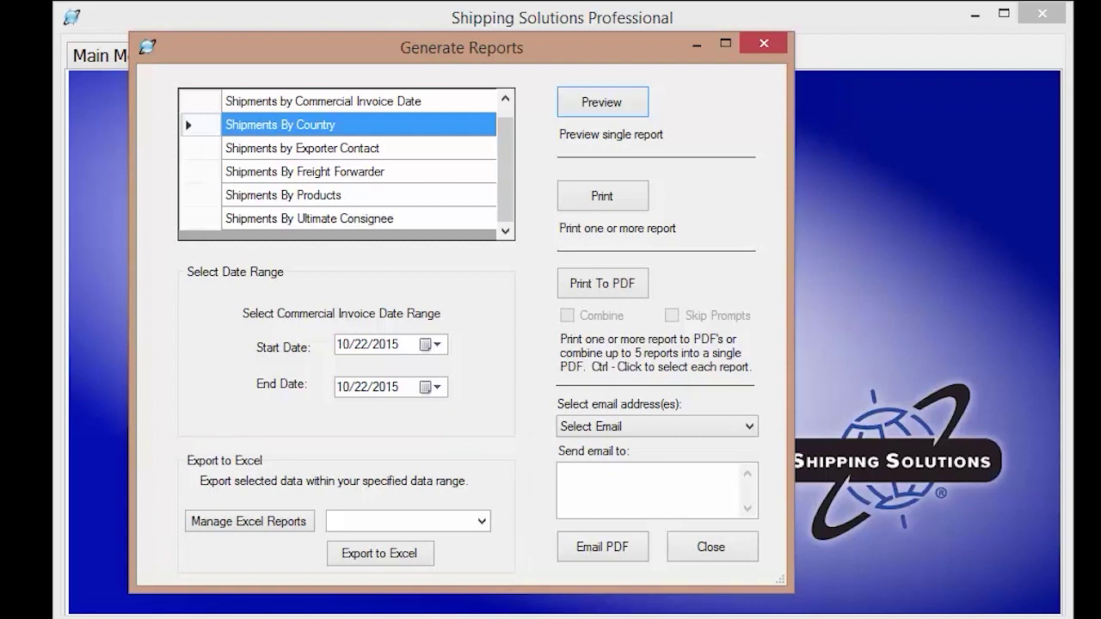
Create an Excel report named Test that includes the header fields ShipmentNumber, UCName, InvoiceNumber, PONumber and TotalPrice
click(248, 529)
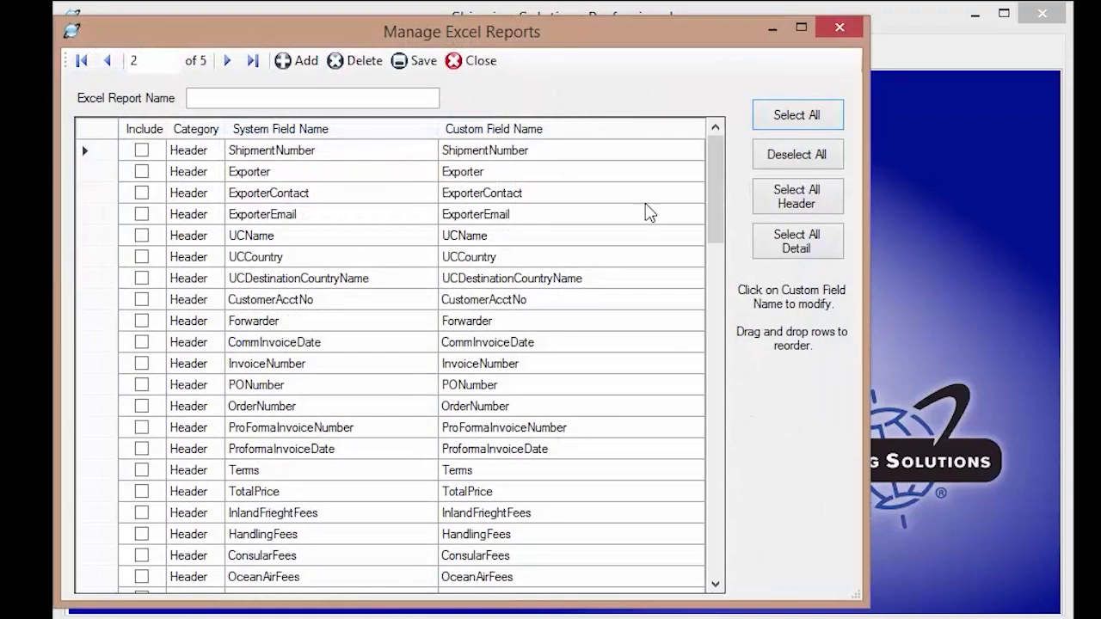
click(289, 65)
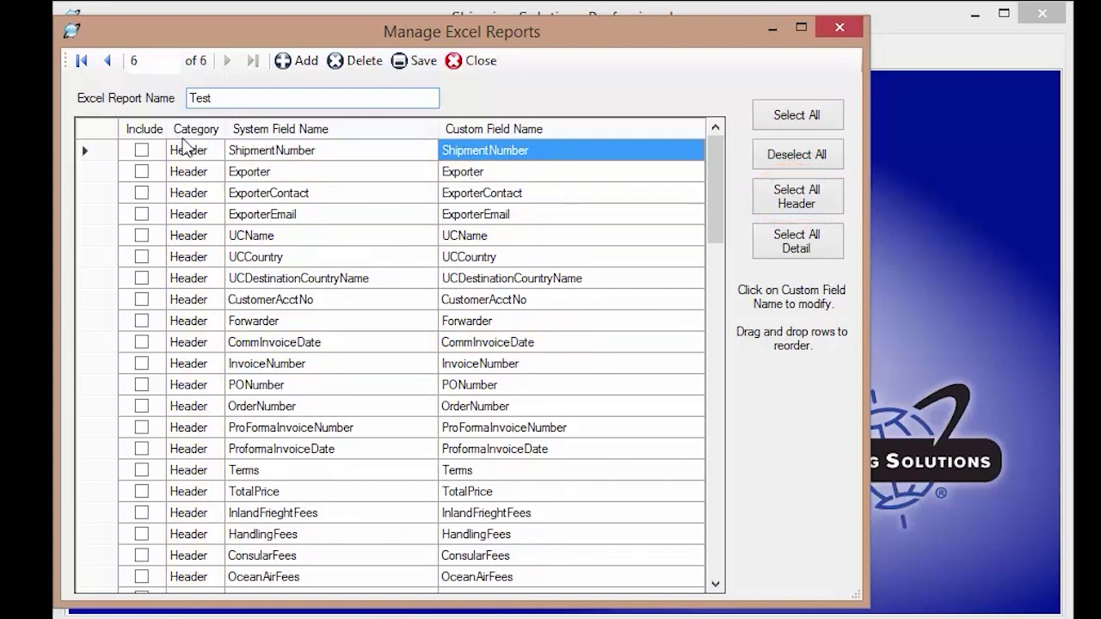
click(142, 150)
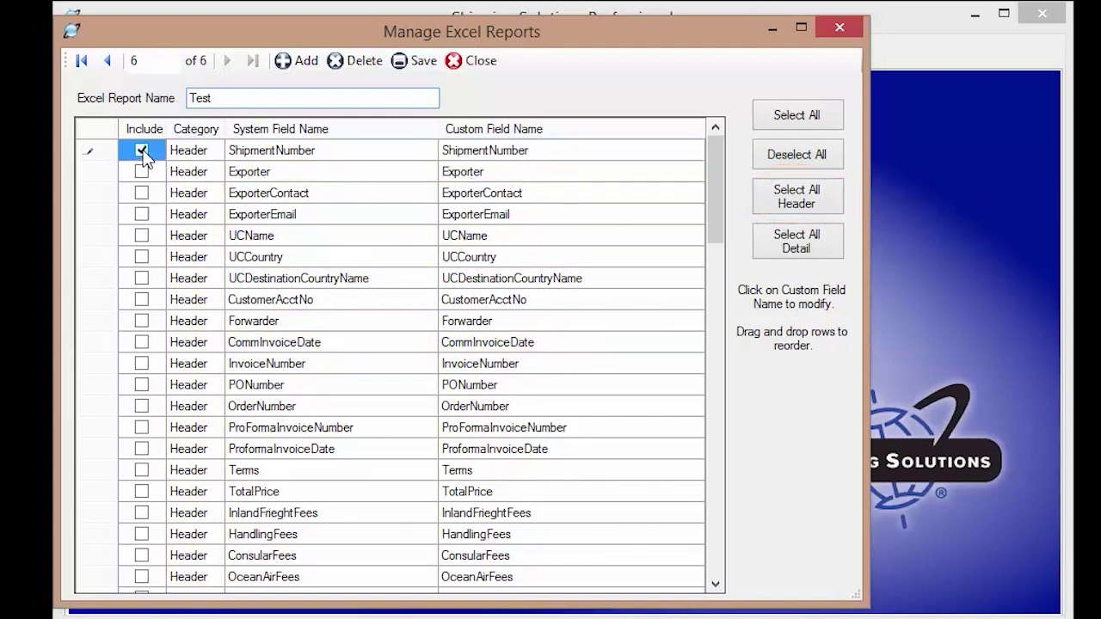
click(139, 237)
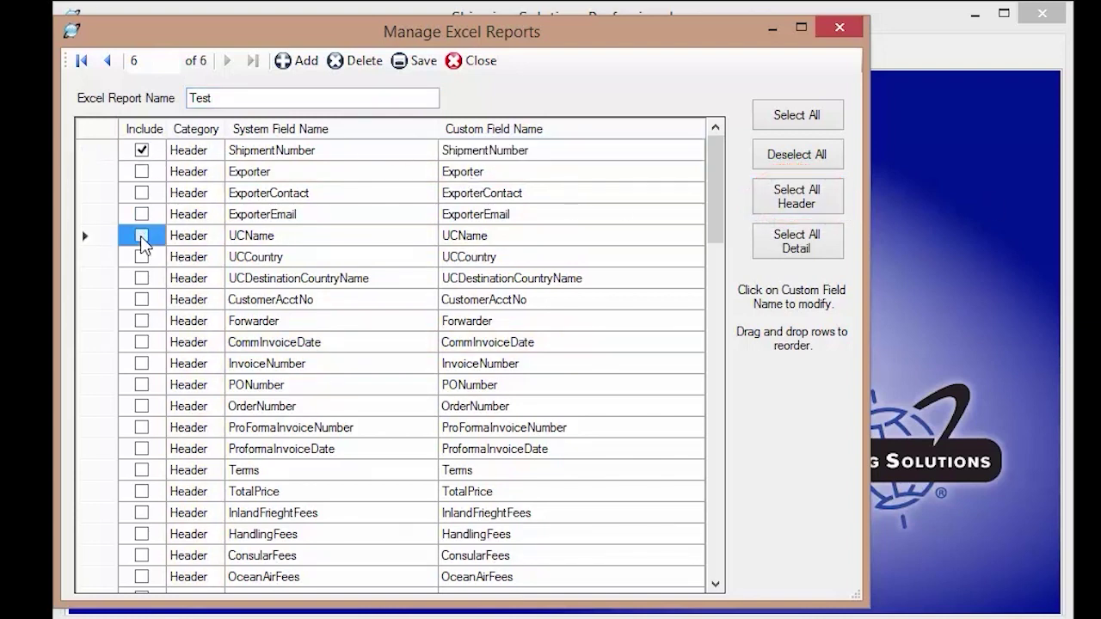
click(142, 365)
click(141, 385)
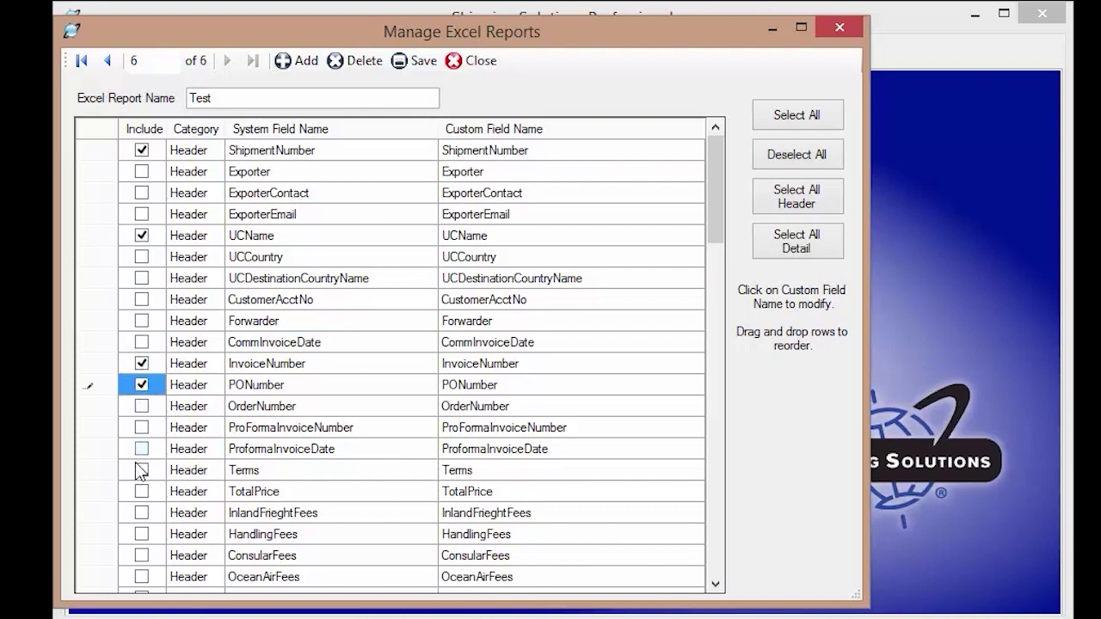
click(142, 491)
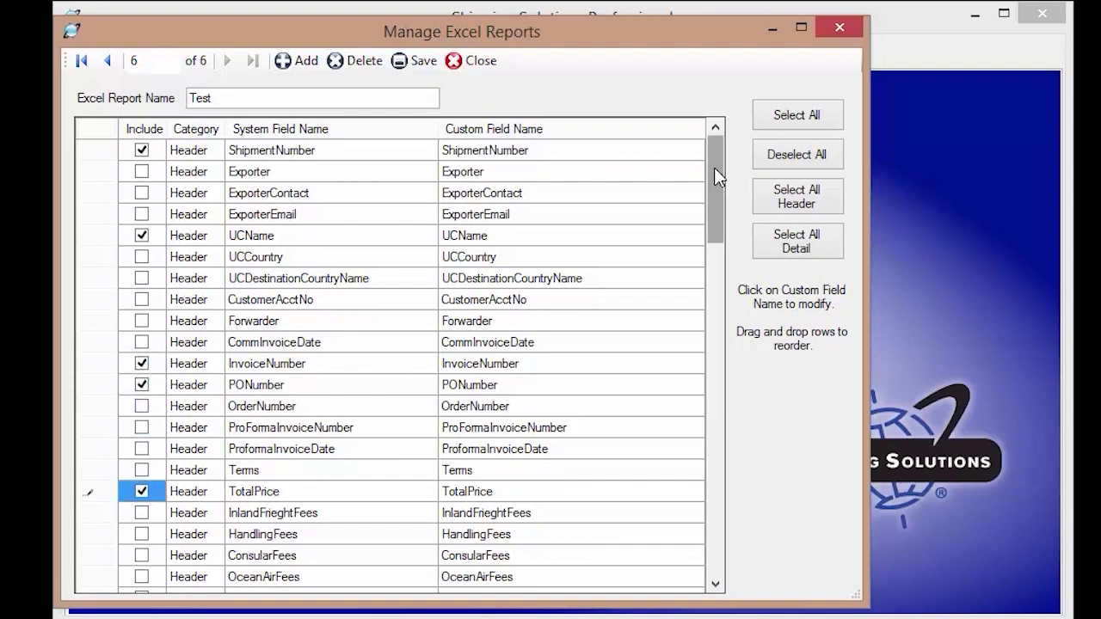
Include the detail fields ProductId, ProductDescription, Quantity, UnitPrice and ExtendedPrice in the Test report
drag(713, 169, 709, 368)
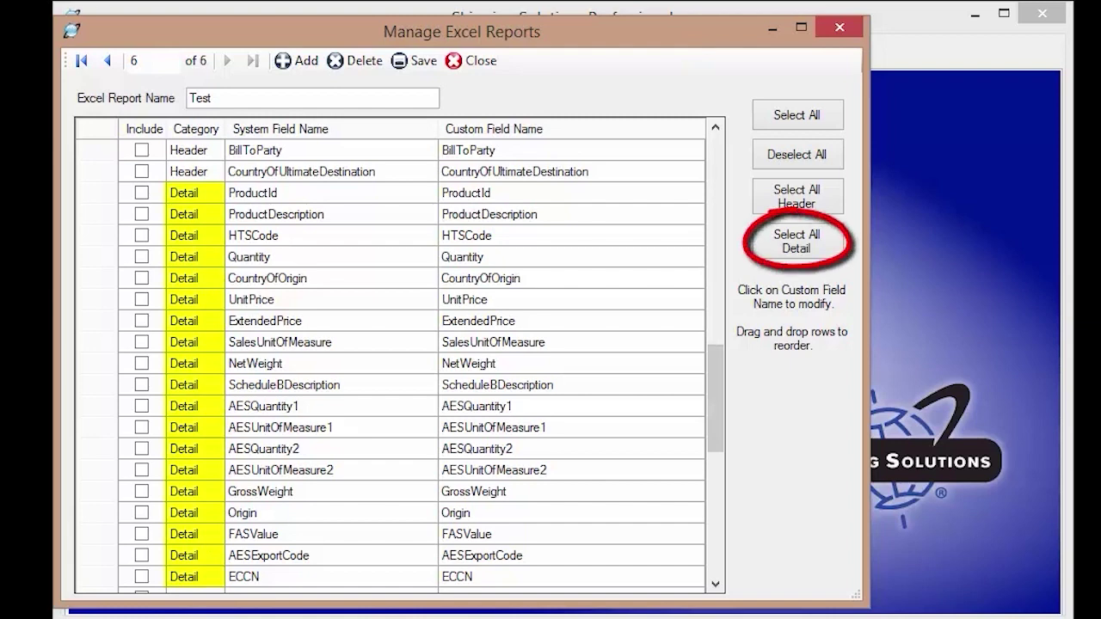
click(141, 193)
click(141, 215)
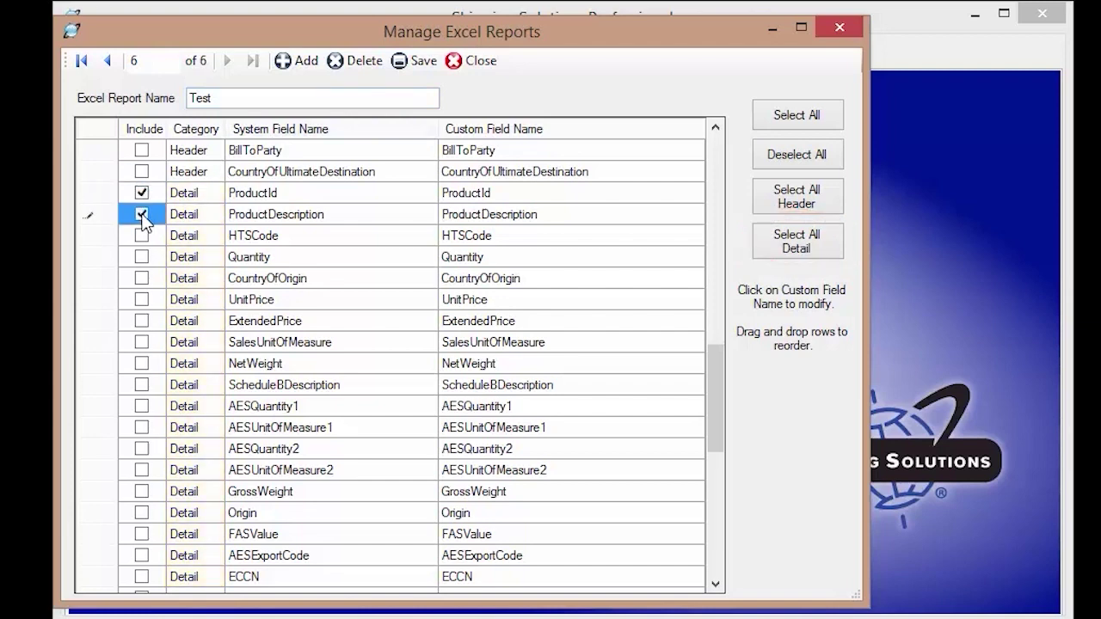
click(142, 257)
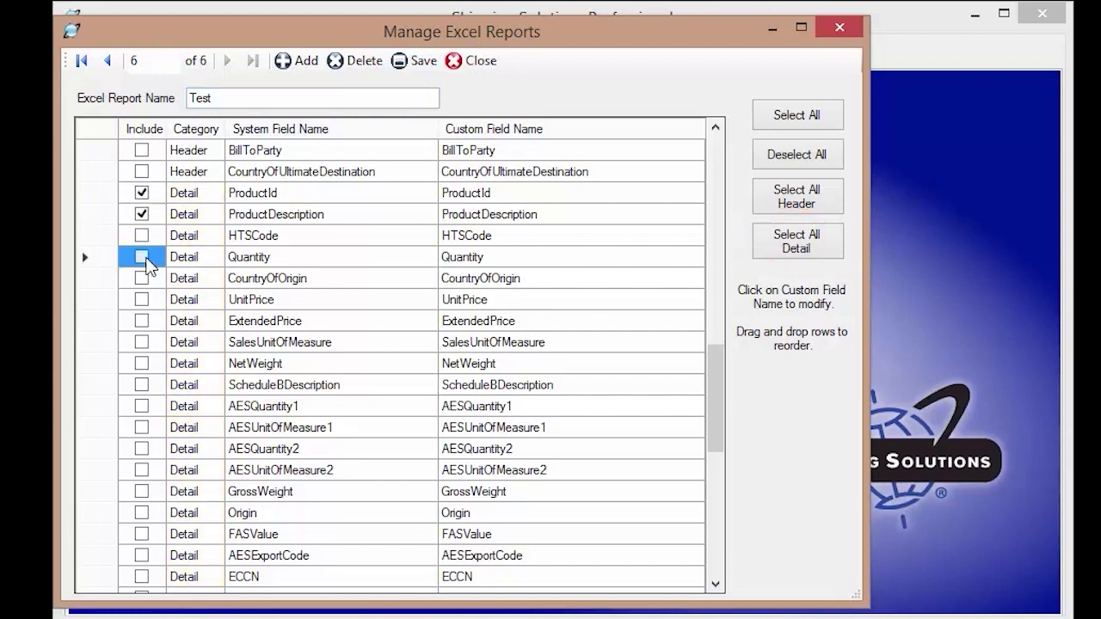
click(141, 299)
click(141, 320)
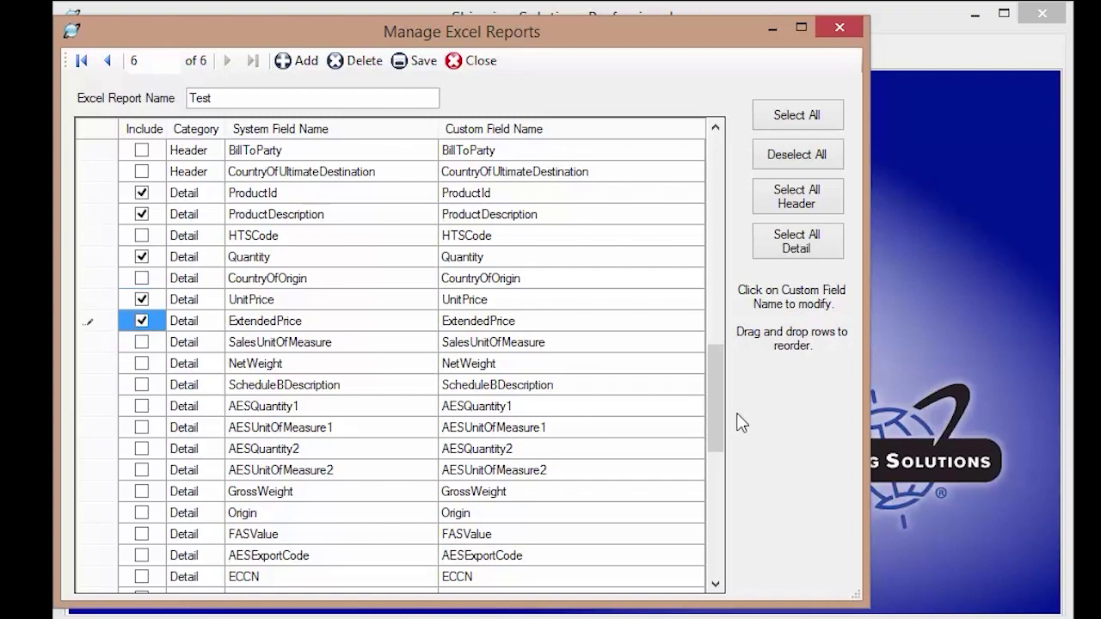
Change the custom field name of UCName to Customer Name
drag(713, 366, 721, 142)
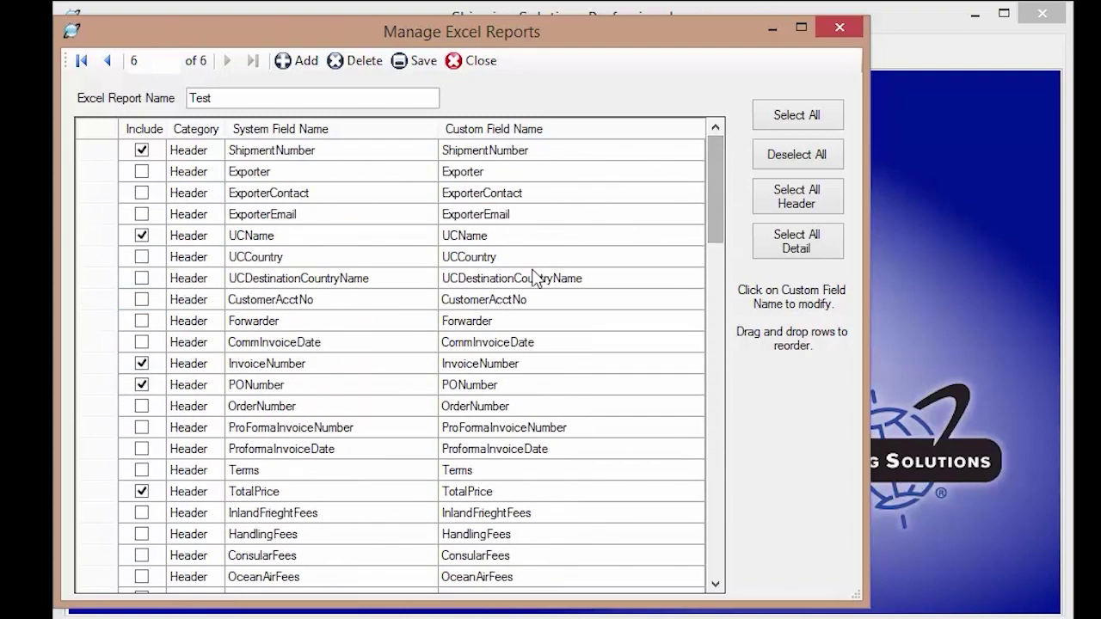
click(487, 237)
click(485, 238)
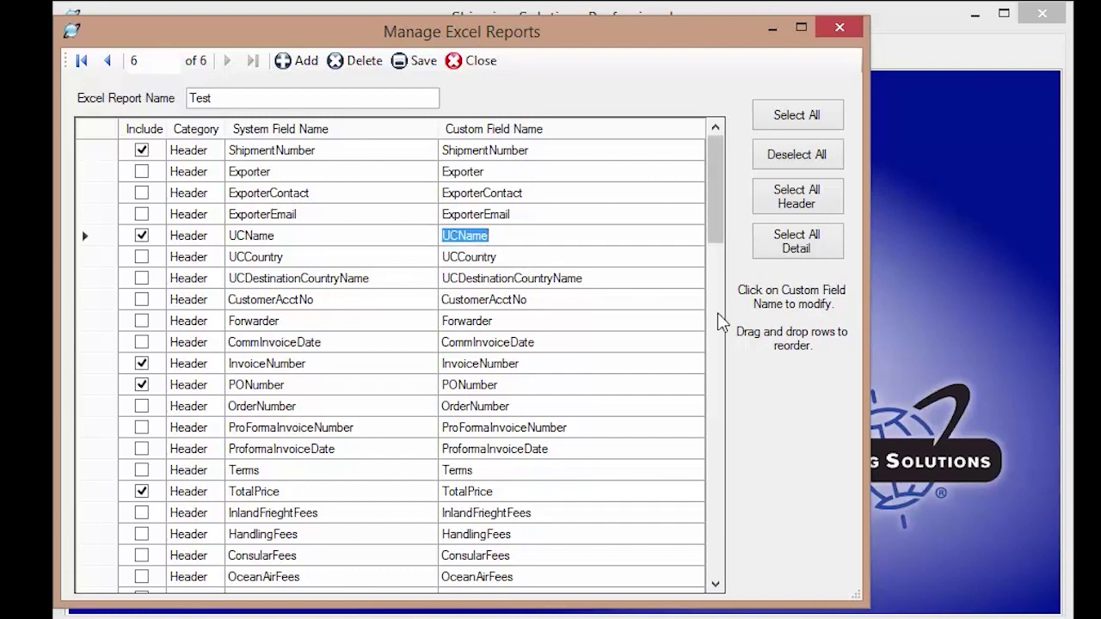
text(Customer N)
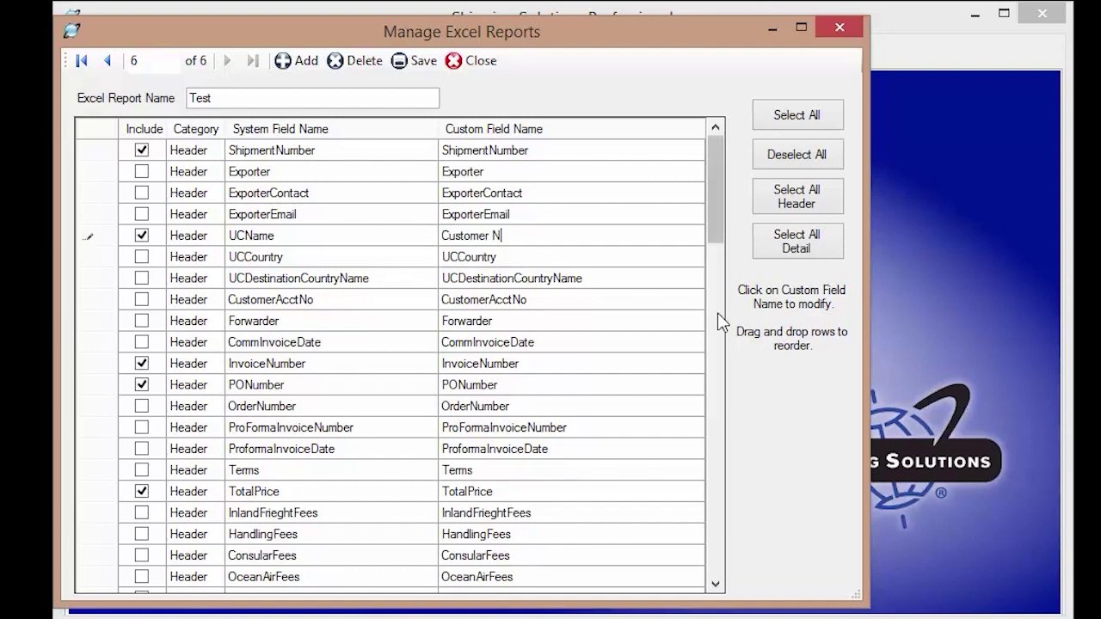
text(ame)
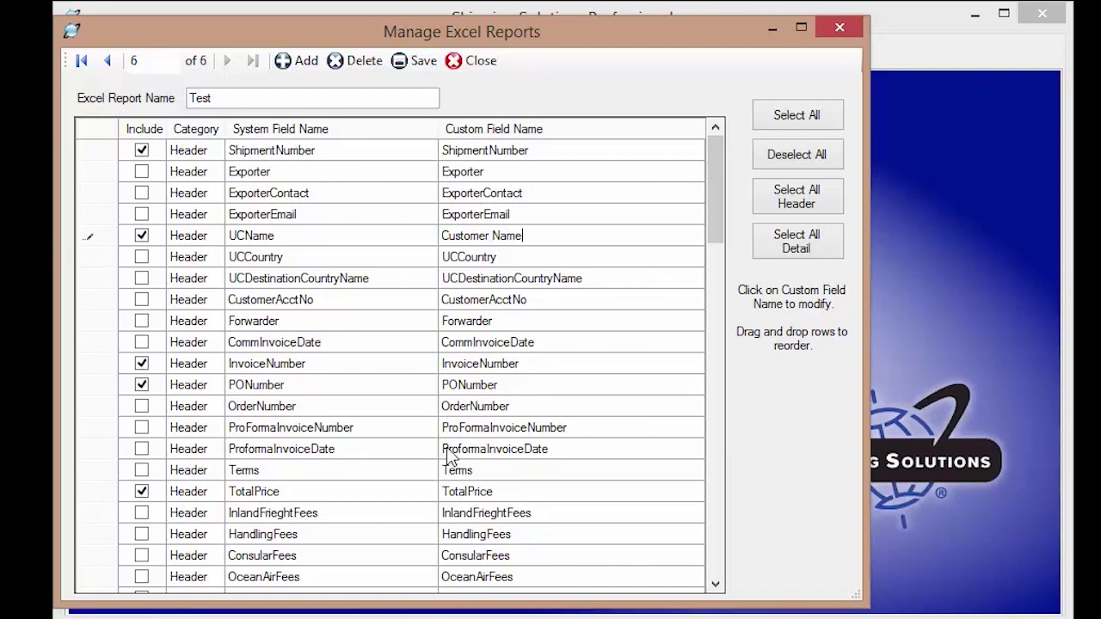
Move the TotalPrice field directly below UCName in the field order and close the Excel report setup
click(305, 497)
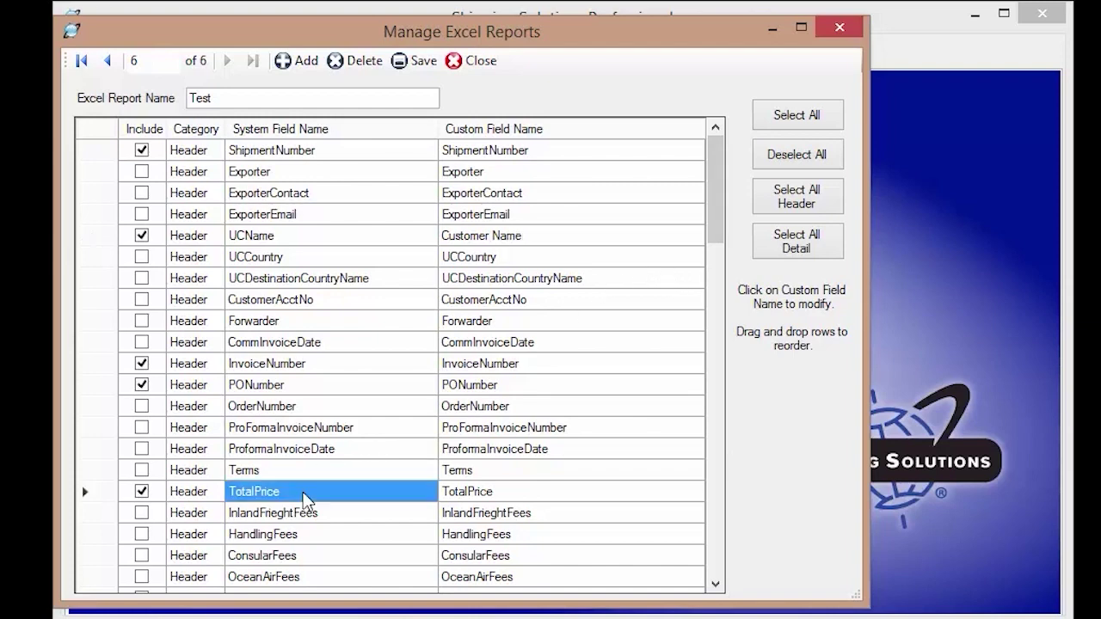
drag(306, 499, 319, 254)
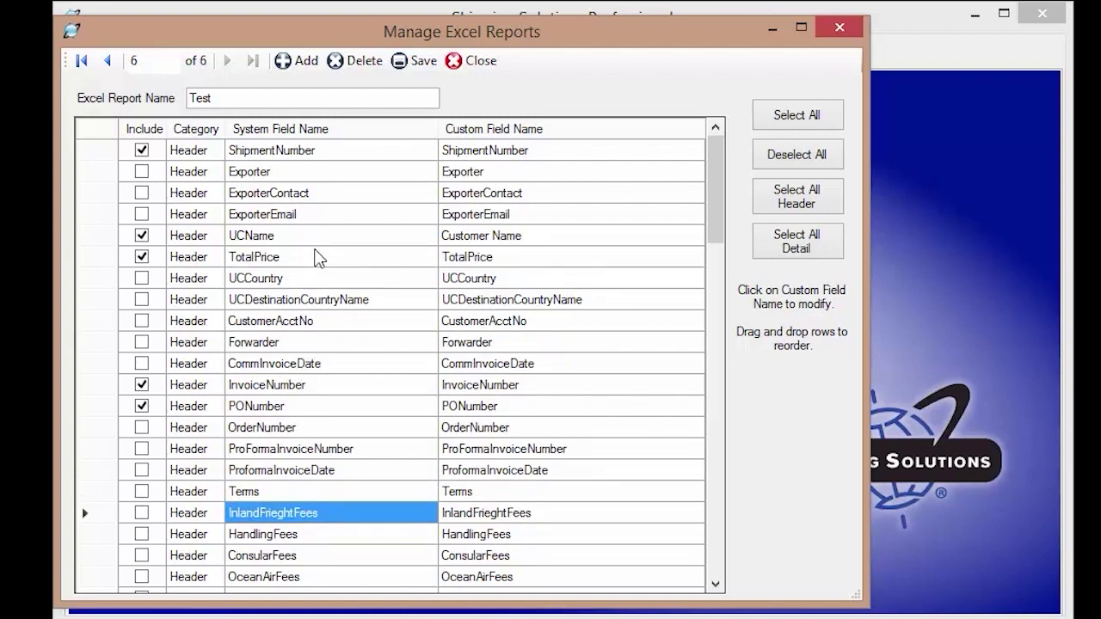
click(484, 60)
key(Return)
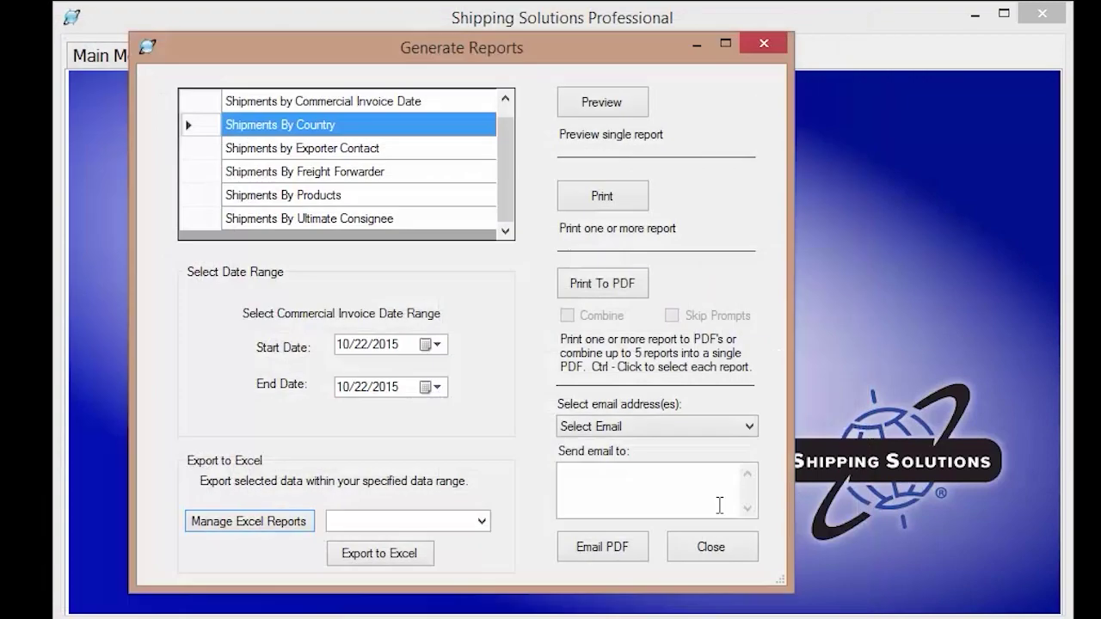
Export the Test report to Excel as Test_20151022_20151022.xls in the Test PDFs folder
click(483, 522)
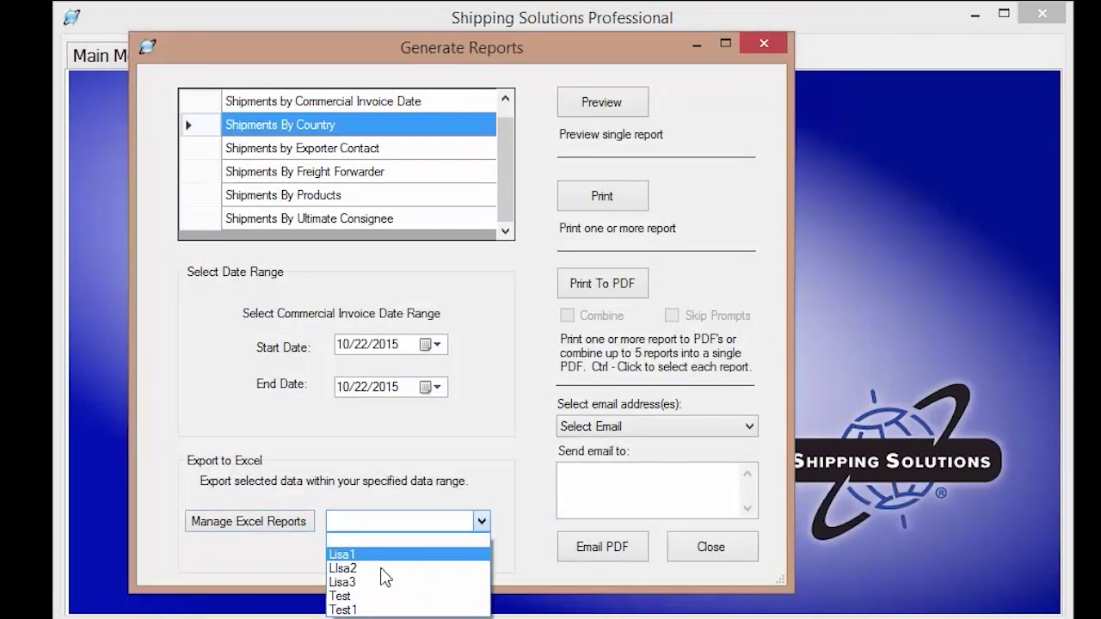
click(372, 600)
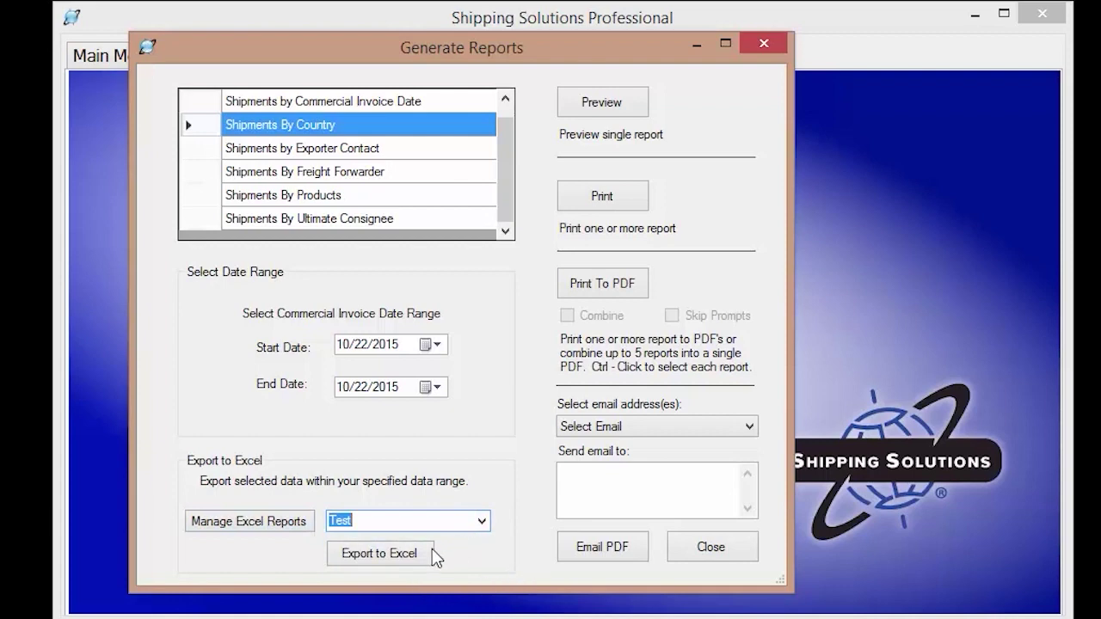
click(397, 557)
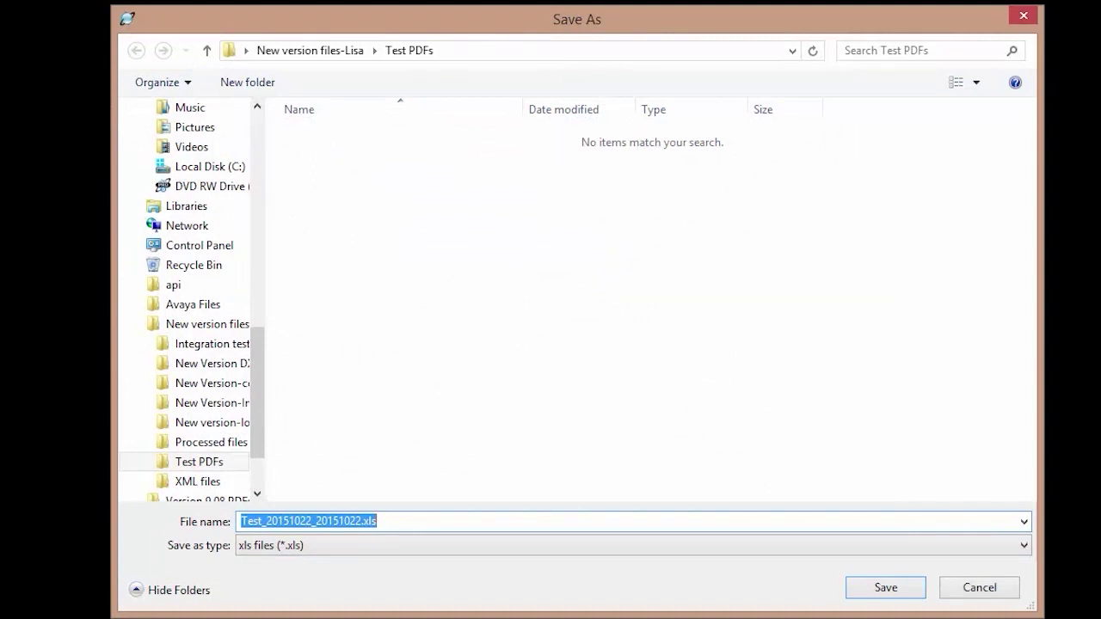
click(887, 588)
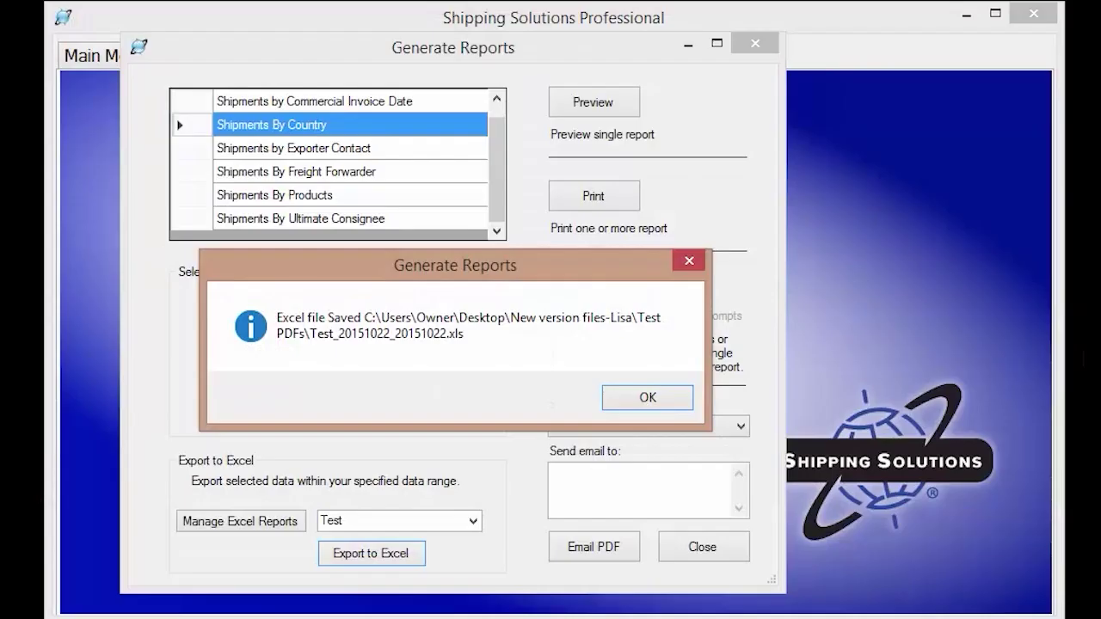
click(651, 401)
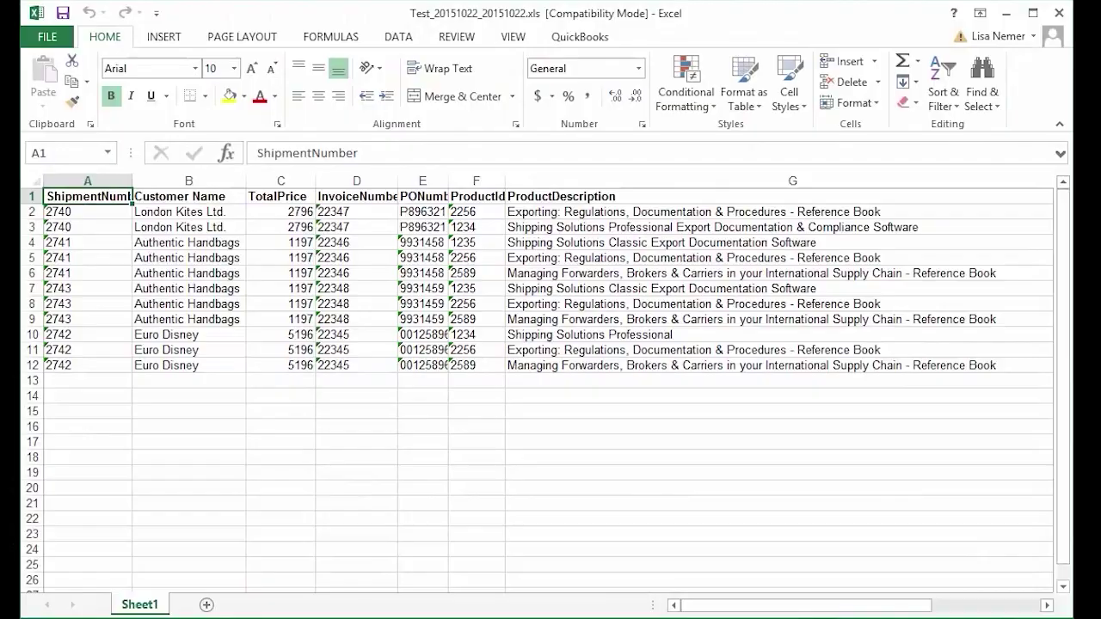
drag(804, 613, 796, 586)
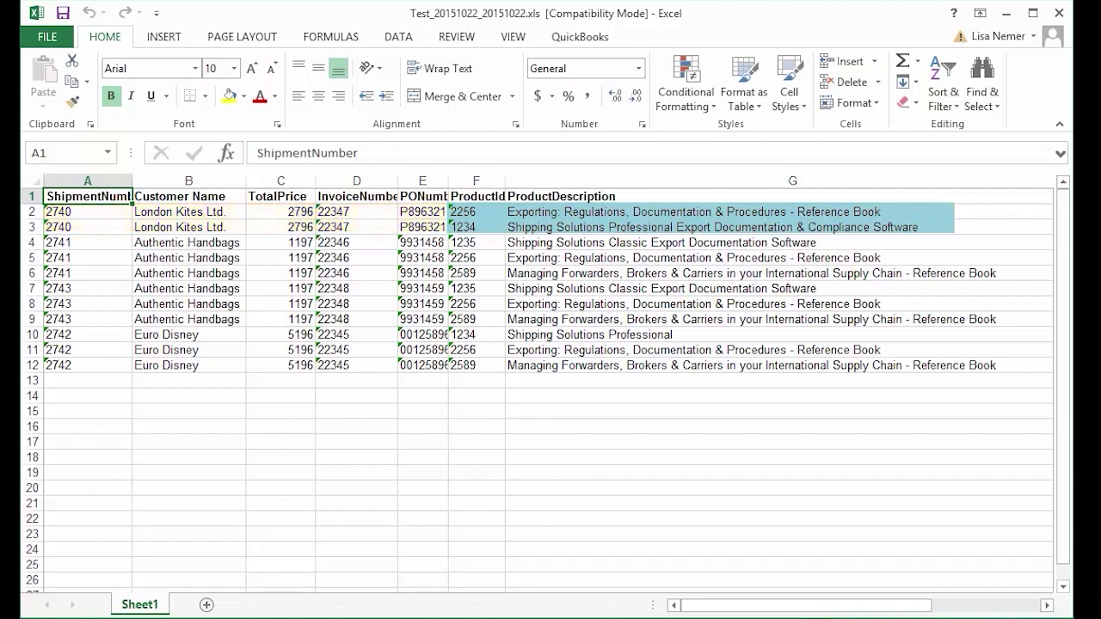
mouse_move(730, 605)
mouse_down()
mouse_move(843, 618)
mouse_move(718, 606)
mouse_up()
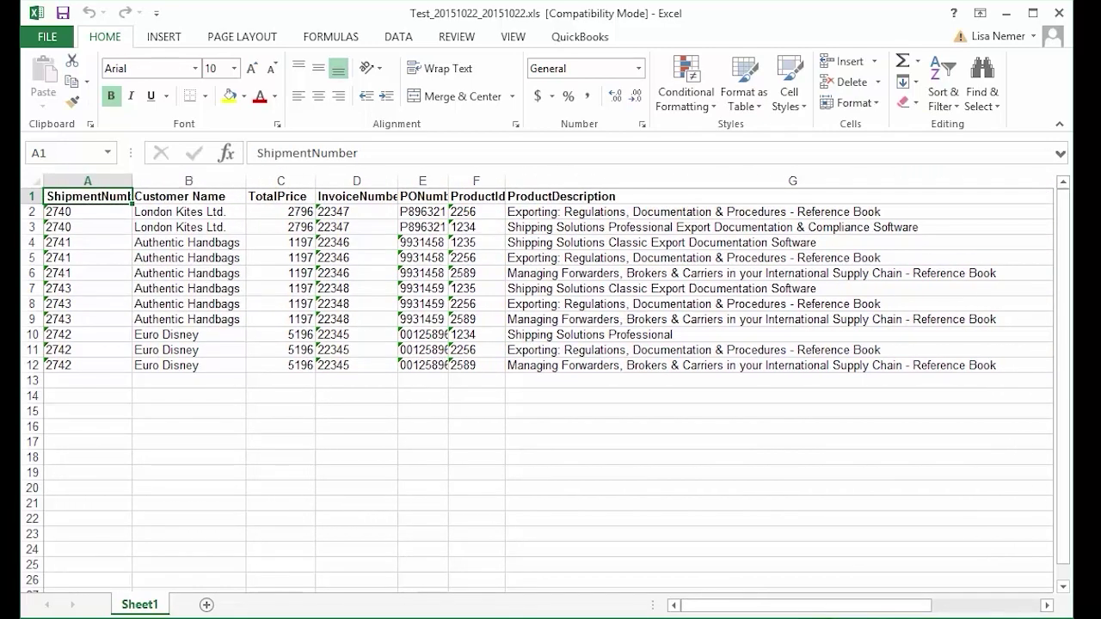